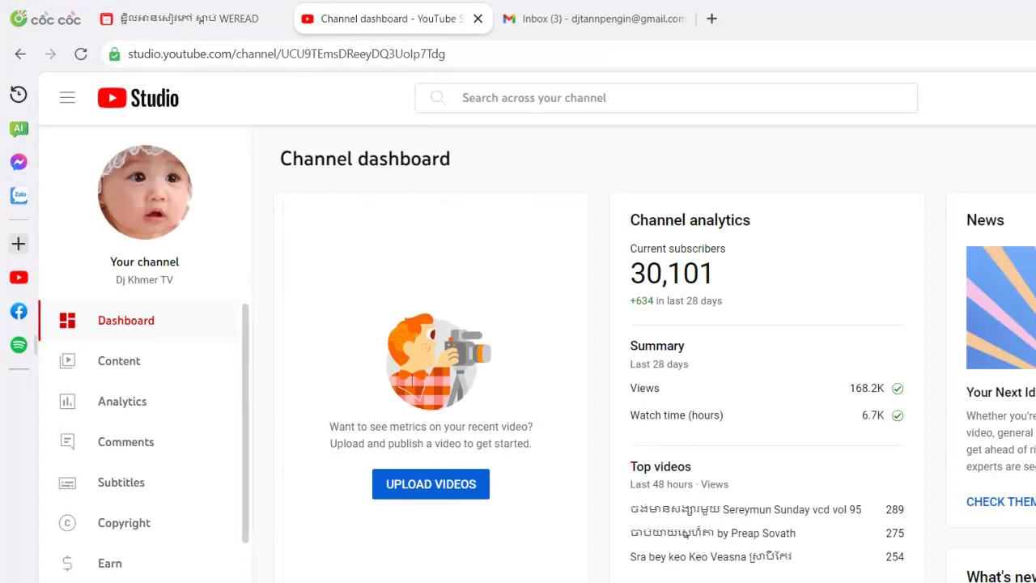
Step: Switch to the Gmail inbox and read the Google email about being able to use advanced YouTube features
scroll(145, 437, "down", 2)
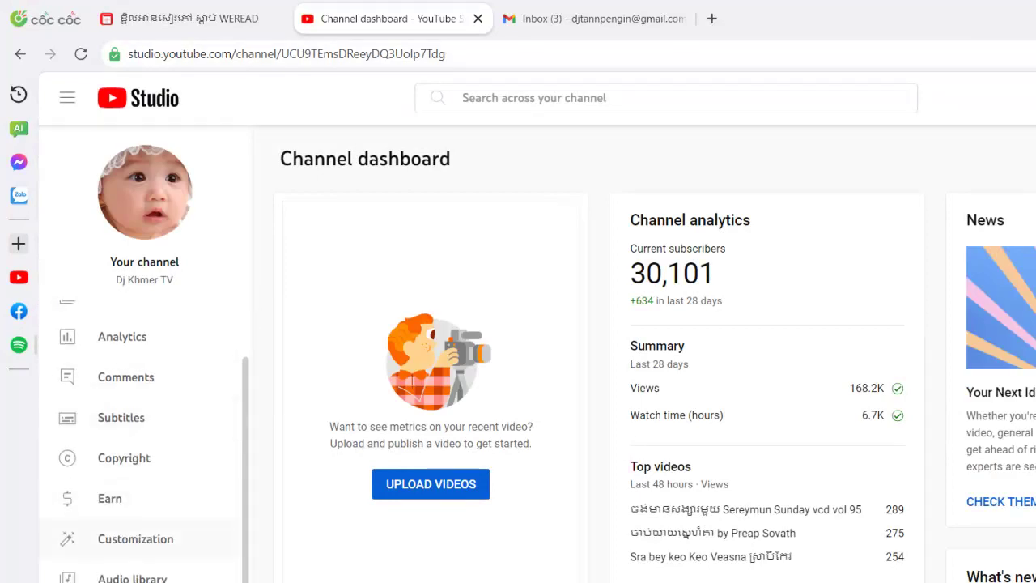
left_click(594, 18)
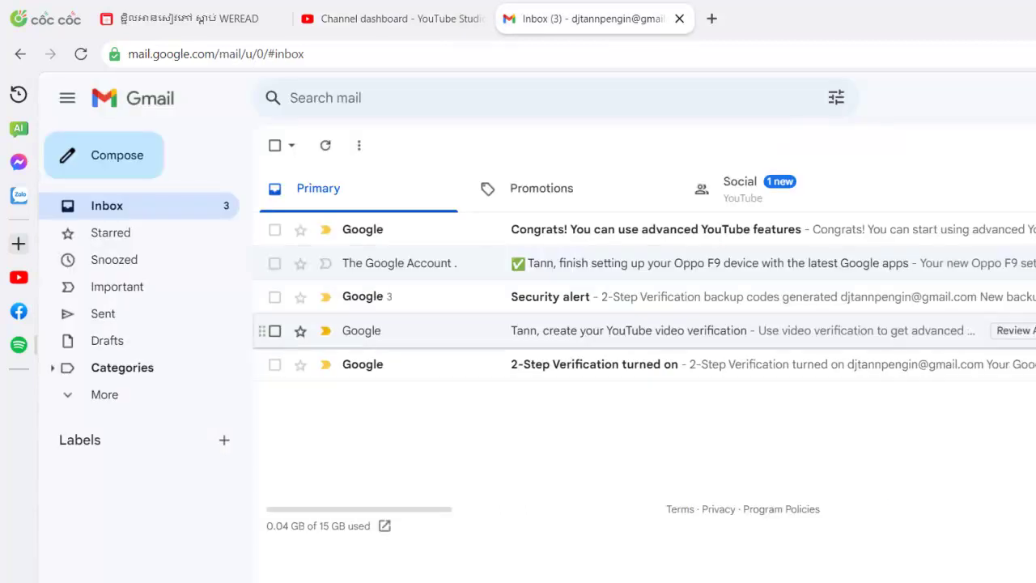
left_click(461, 230)
scroll(647, 364, "down", 2)
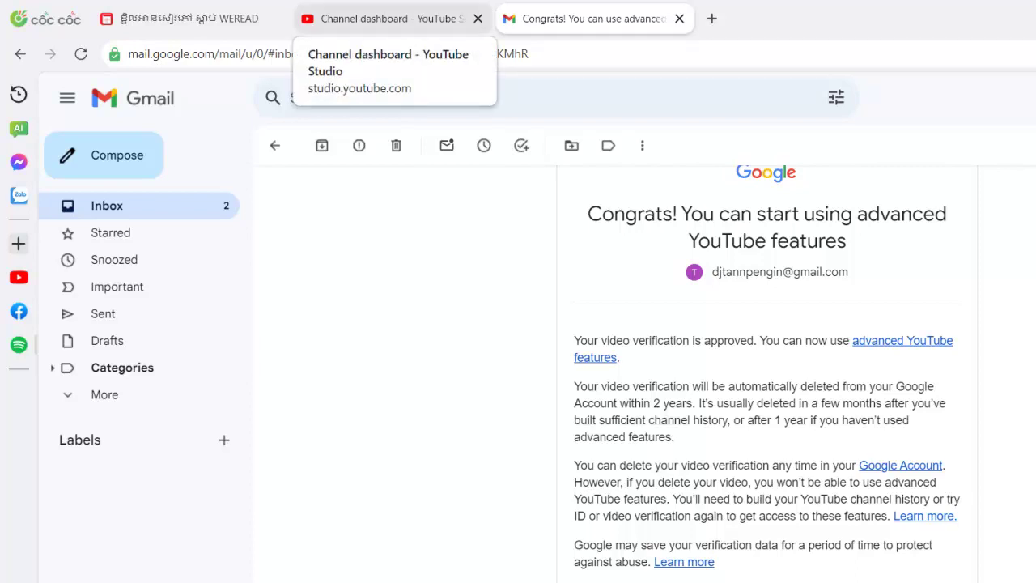
Step: Return to YouTube Studio, review the Earn page's monetization options and start the application for the YouTube Partner Program
left_click(380, 18)
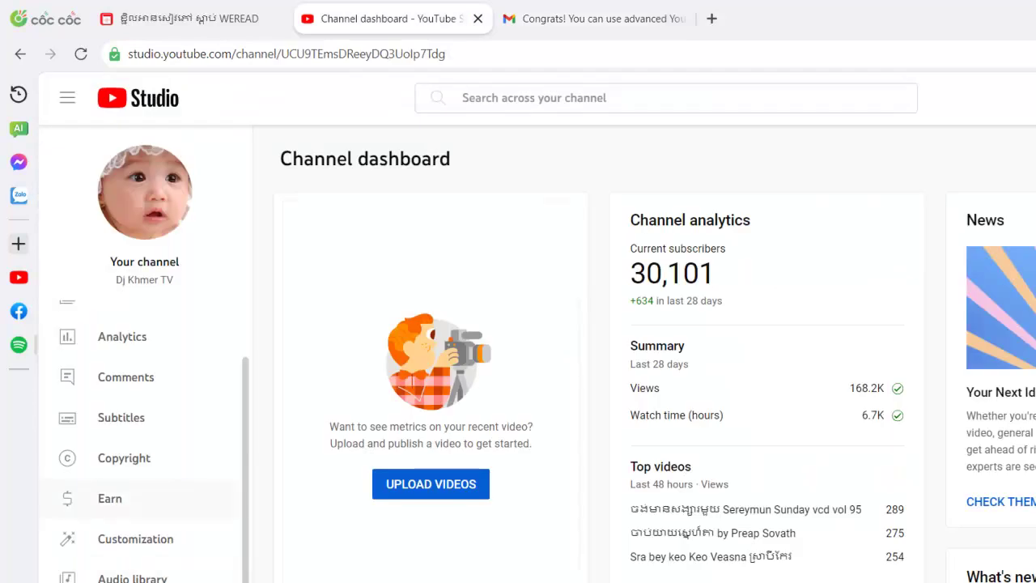
left_click(110, 497)
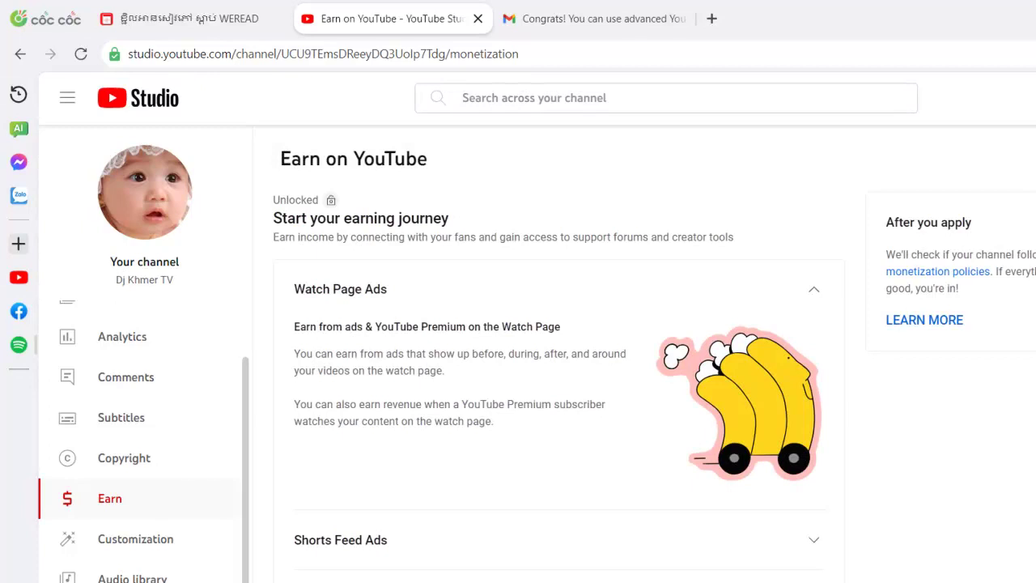
left_click_drag(282, 217, 441, 218)
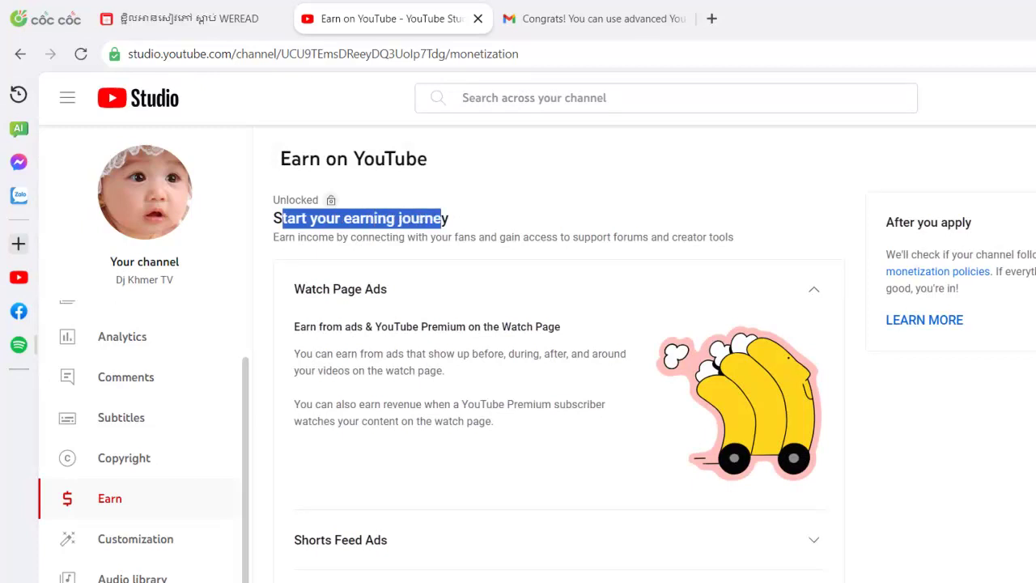
scroll(442, 217, "down", 1)
scroll(558, 356, "down", 6)
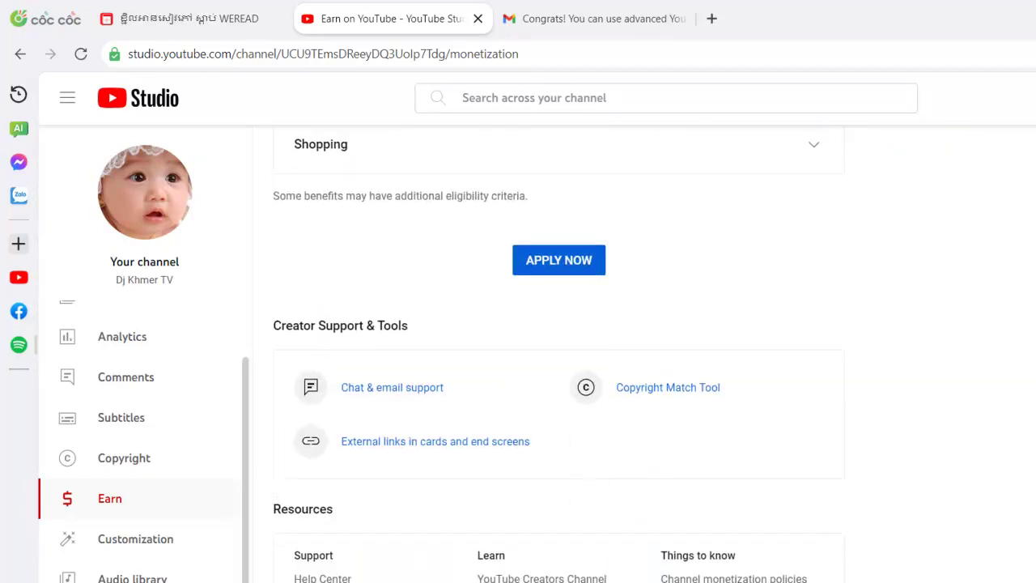
scroll(558, 356, "up", 7)
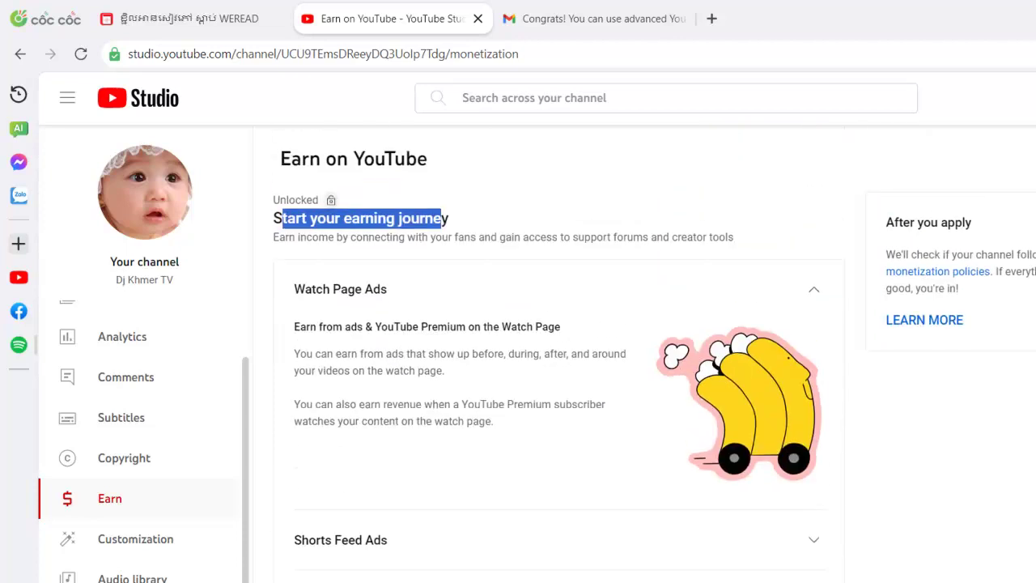
scroll(558, 356, "down", 5)
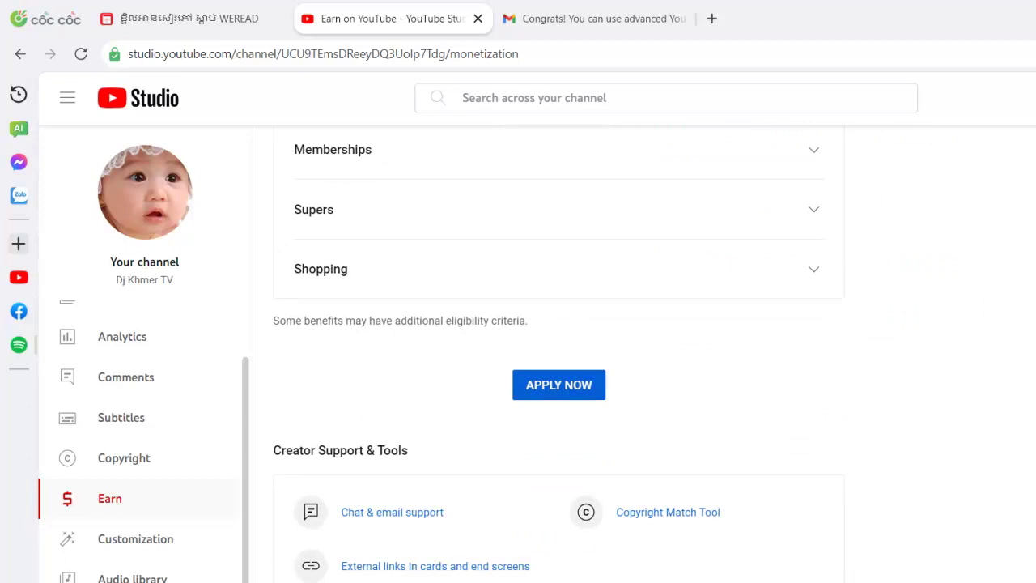
left_click(558, 385)
scroll(558, 385, "up", 1)
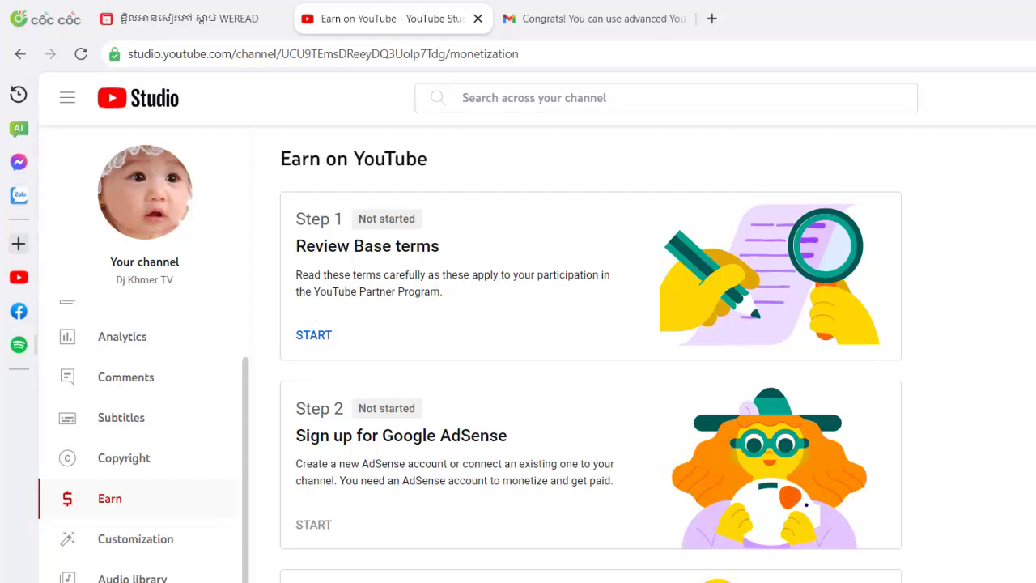
Step: Open Step 1, Review Base terms, read through the terms and accept them
left_click_drag(384, 274, 442, 292)
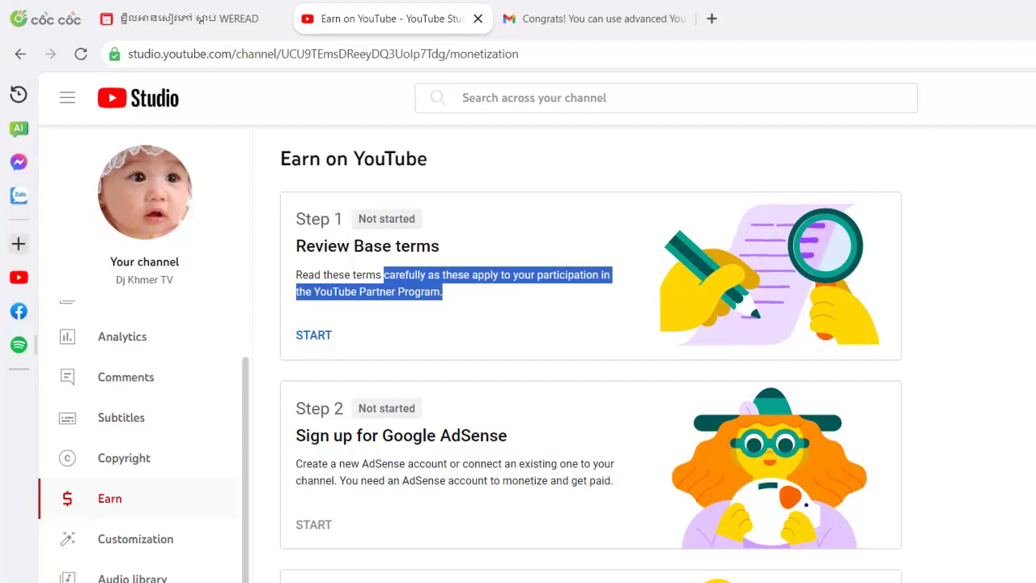
left_click(317, 333)
scroll(661, 356, "down", 20)
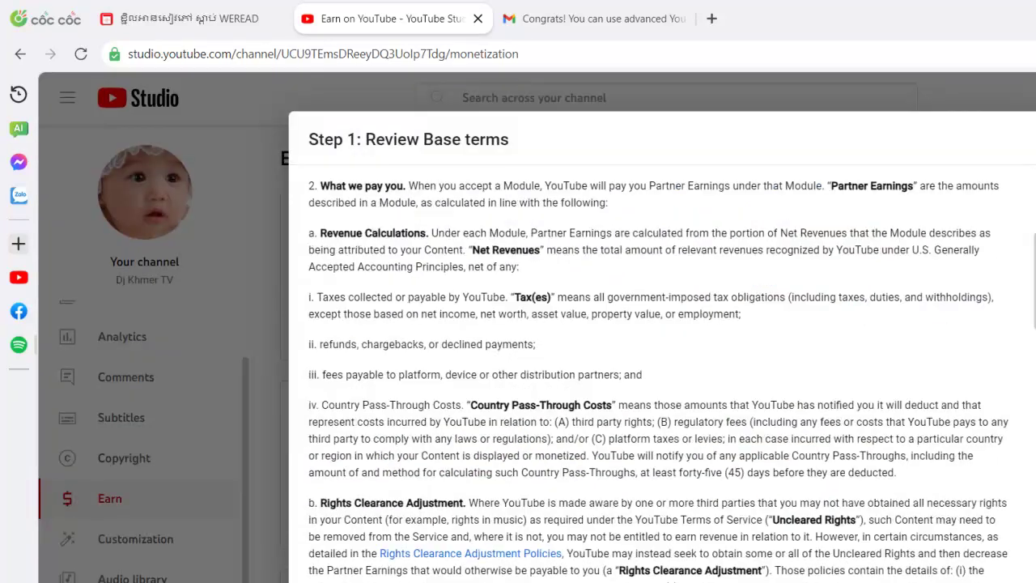
scroll(662, 356, "down", 2)
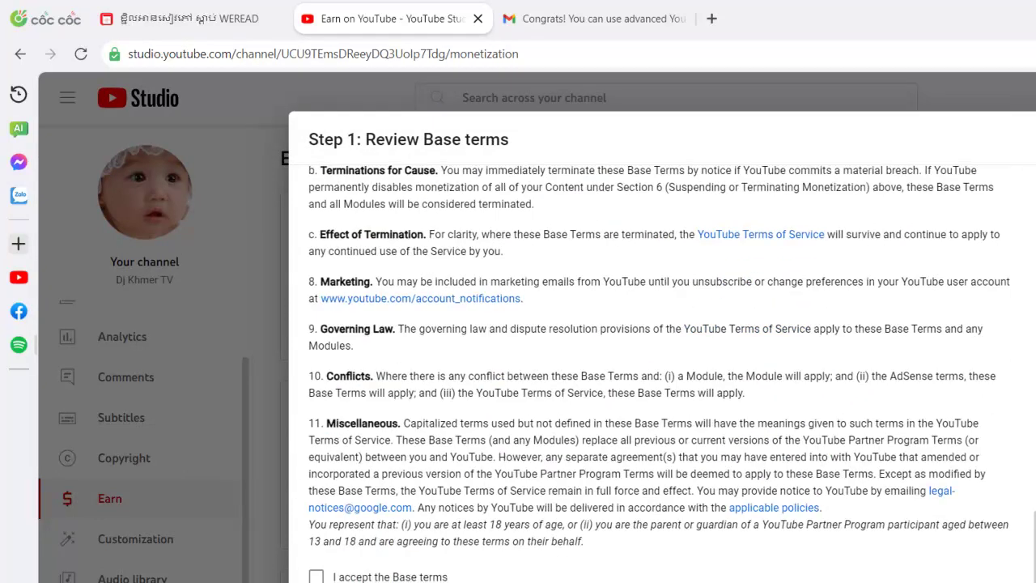
left_click(315, 576)
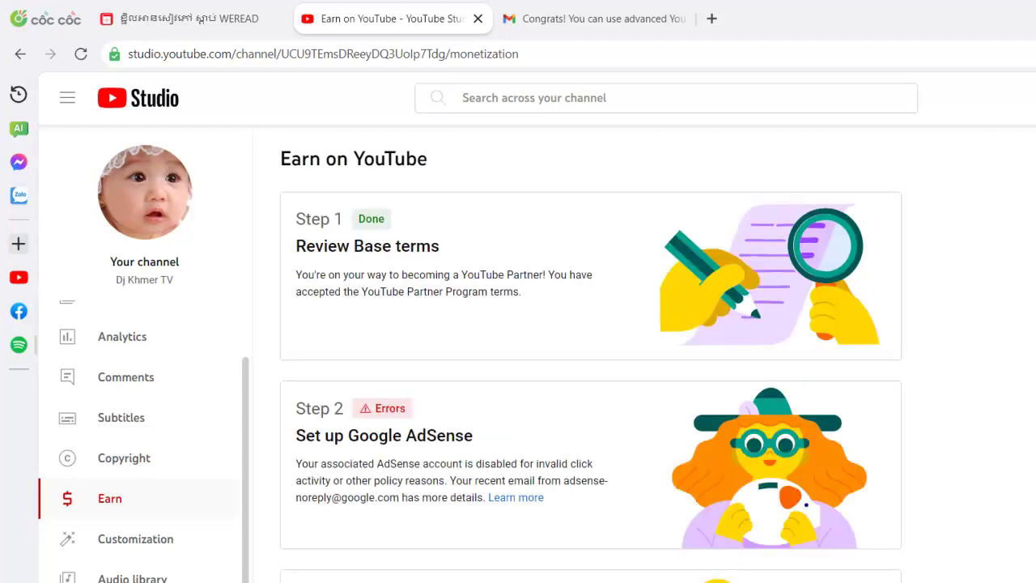
Step: Examine the status and details of the Review Base terms and Set up Google AdSense steps
scroll(590, 356, "down", 1)
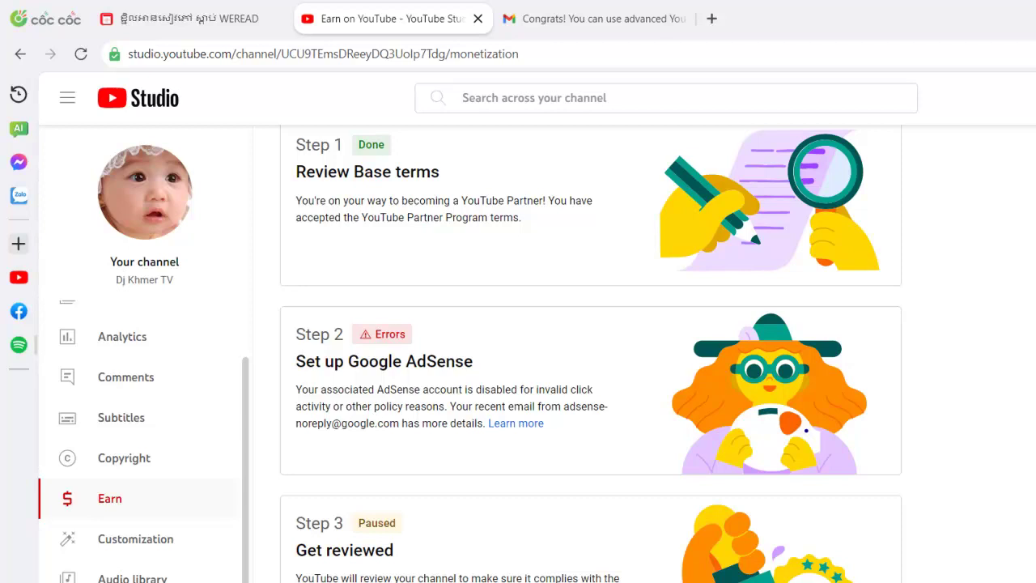
left_click_drag(296, 172, 521, 217)
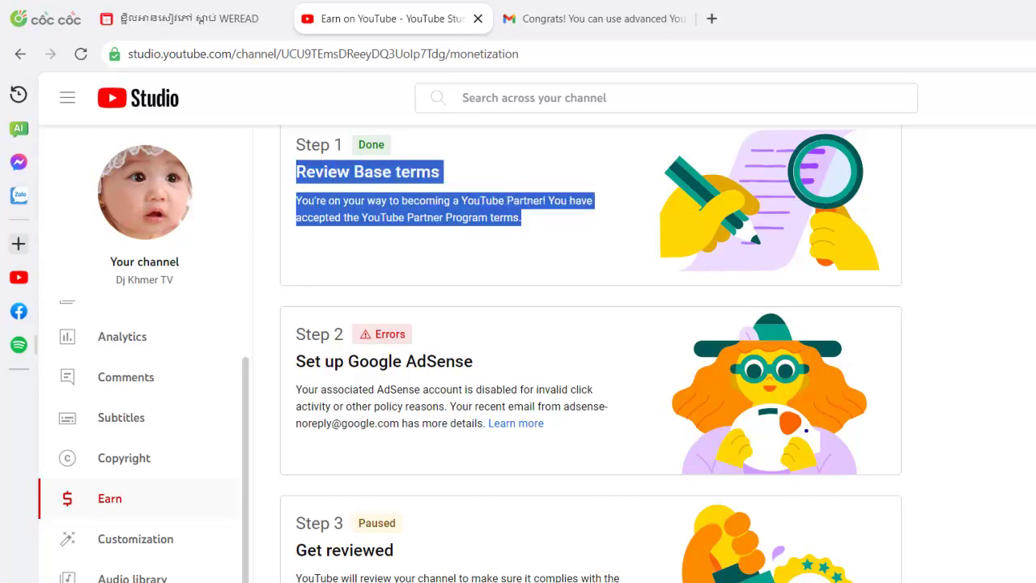
left_click_drag(296, 361, 472, 391)
left_click(472, 391)
left_click_drag(320, 390, 550, 390)
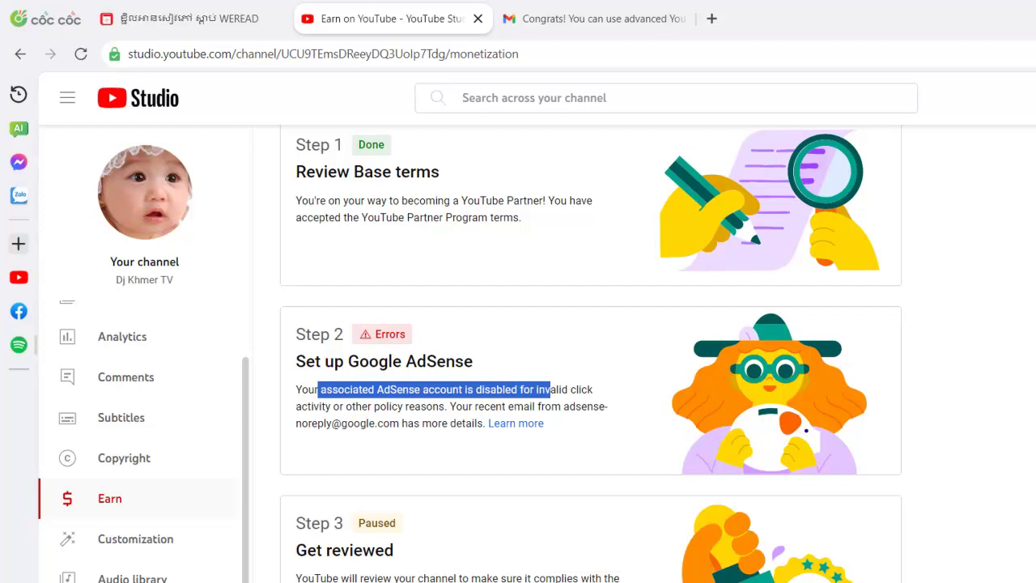
left_click_drag(450, 406, 544, 423)
left_click(572, 432)
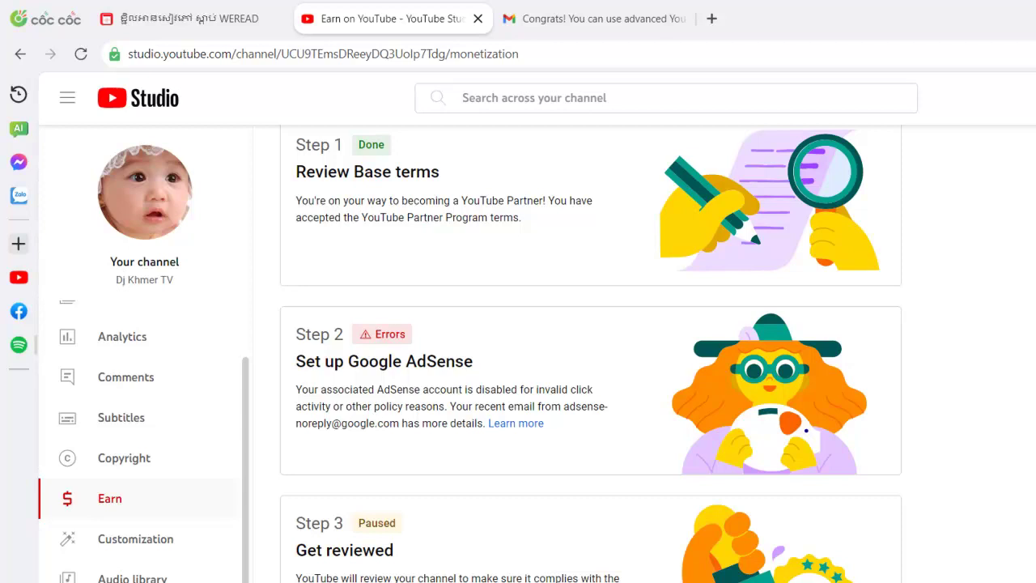
left_click_drag(544, 423, 296, 328)
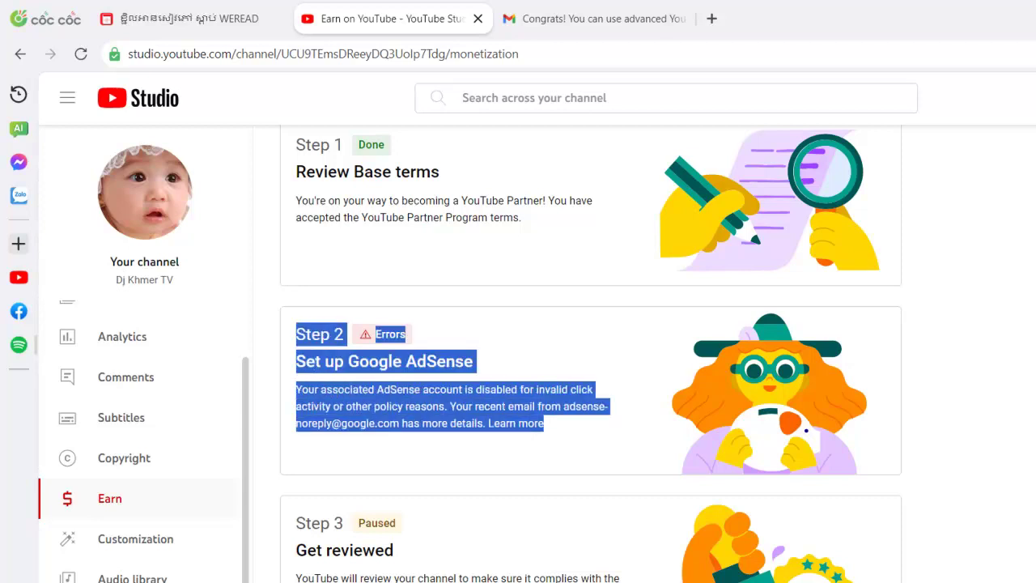
Step: Examine the channel analytics overview, checking the views graph, subscriber change and total views for the default period
left_click(123, 336)
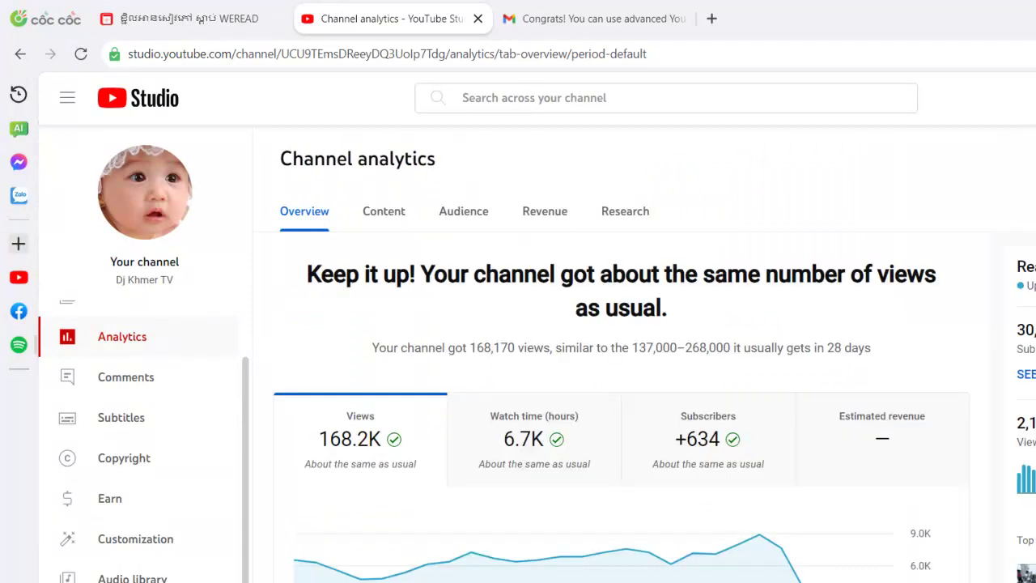
scroll(848, 420, "down", 2)
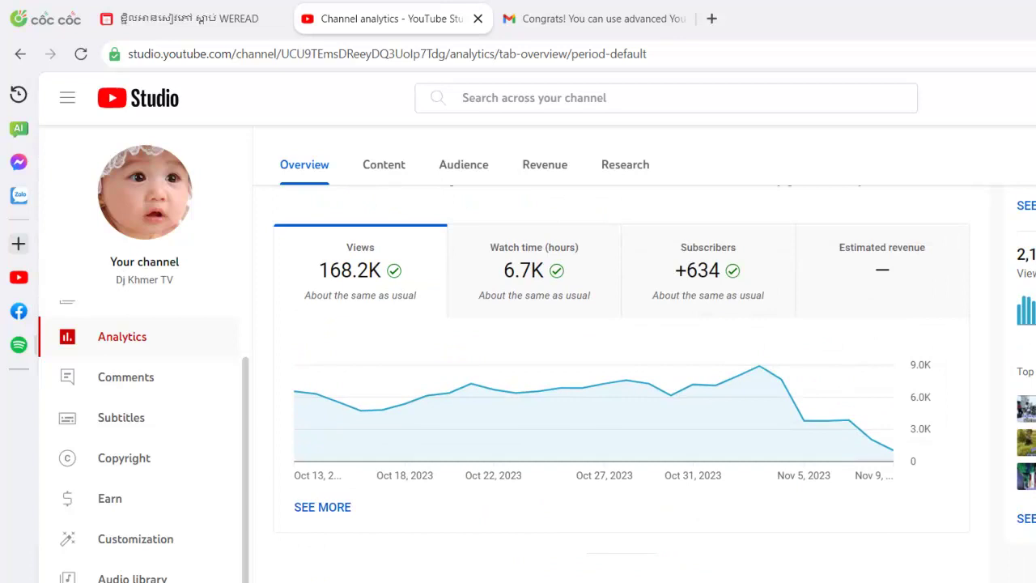
mouse_move(892, 449)
scroll(803, 380, "down", 1)
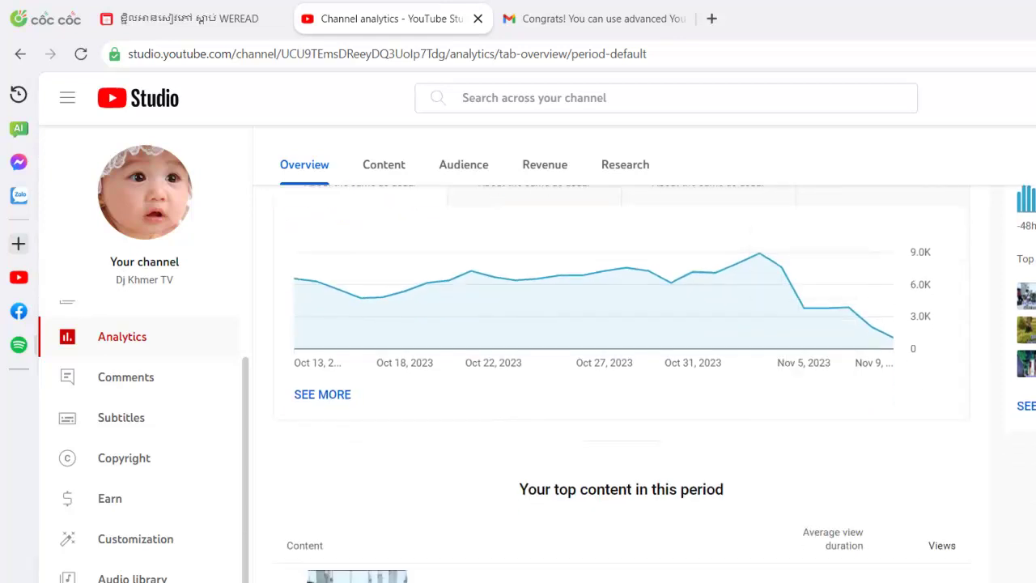
scroll(882, 340, "up", 2)
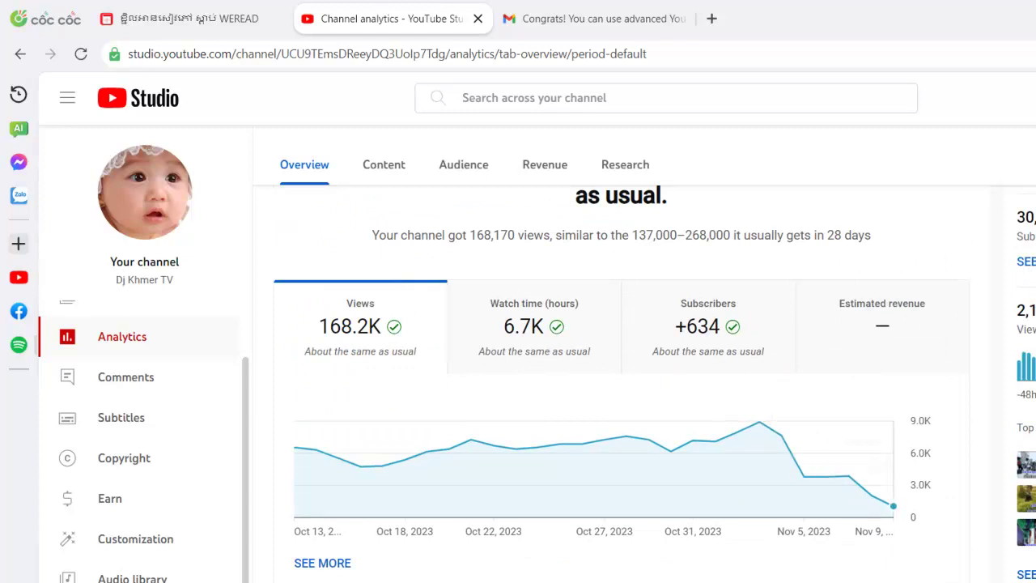
mouse_move(849, 477)
scroll(732, 356, "up", 2)
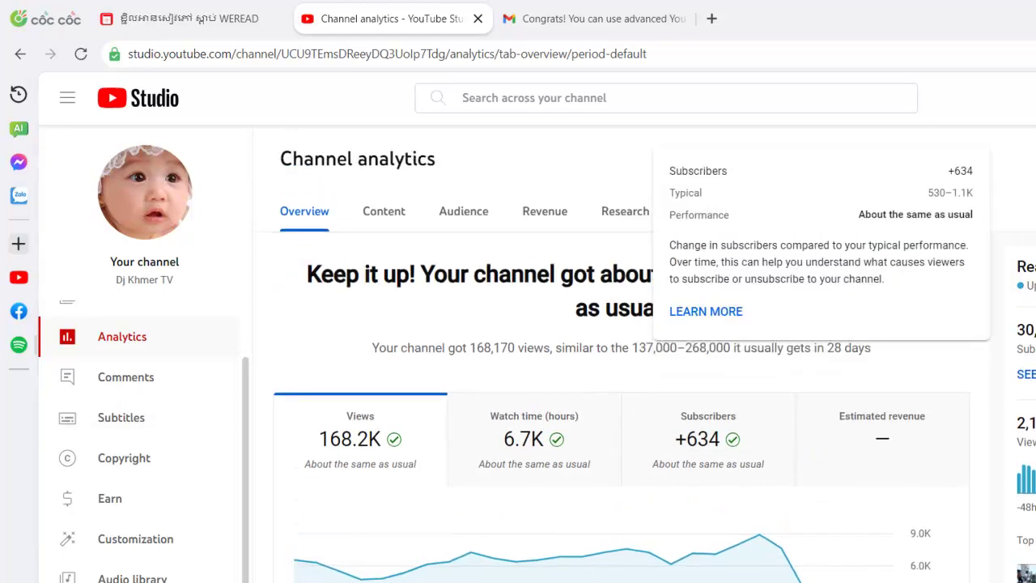
double_click(492, 348)
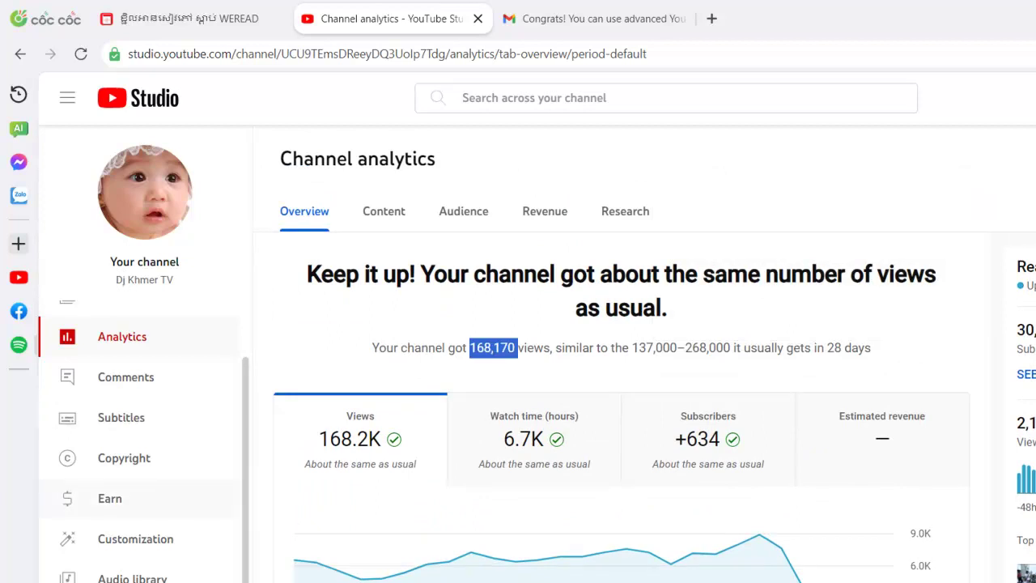
Step: Go back to the Earn page, reload it and recheck the status of the Google AdSense setup step
left_click(110, 497)
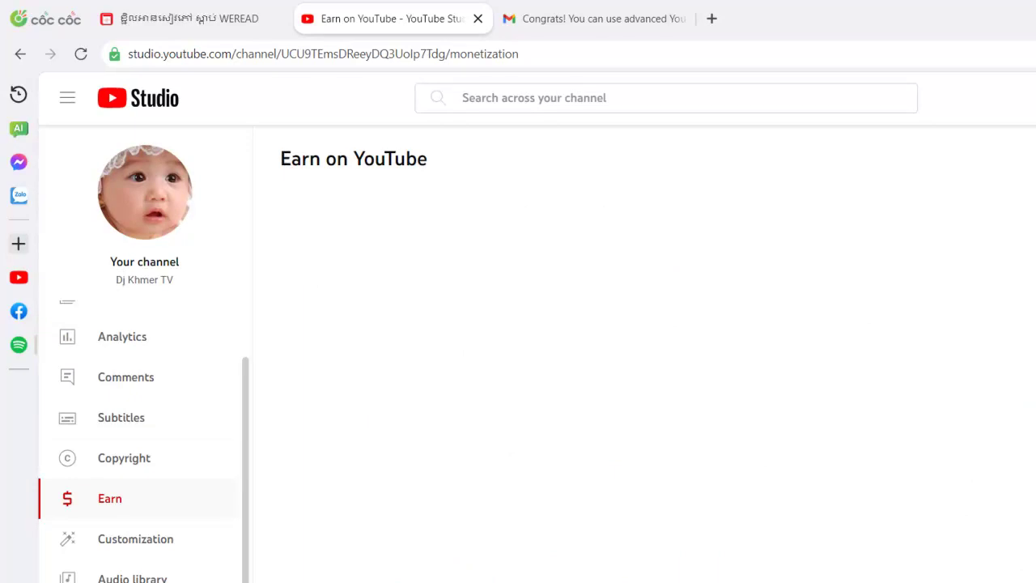
left_click(81, 55)
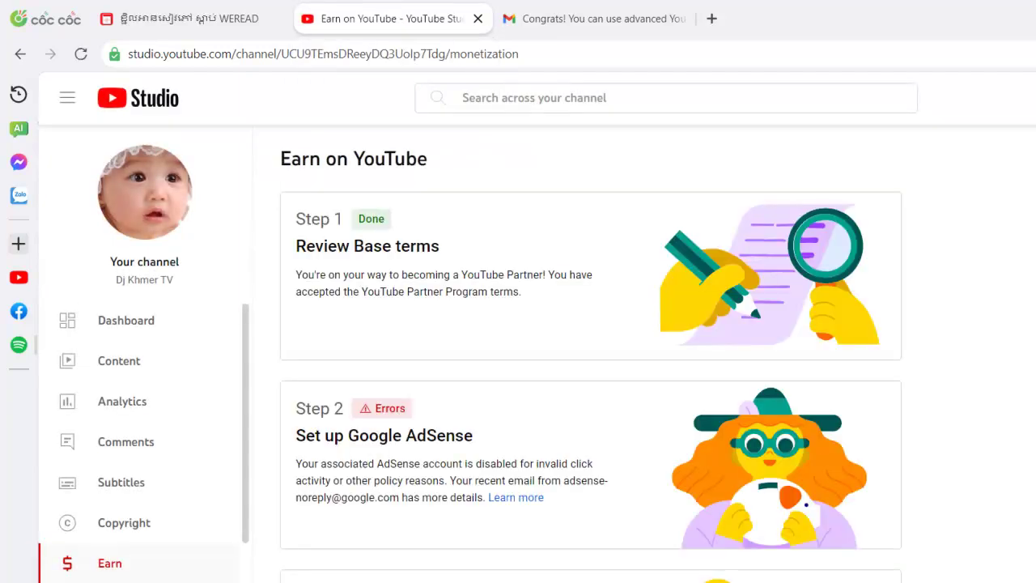
scroll(145, 484, "down", 1)
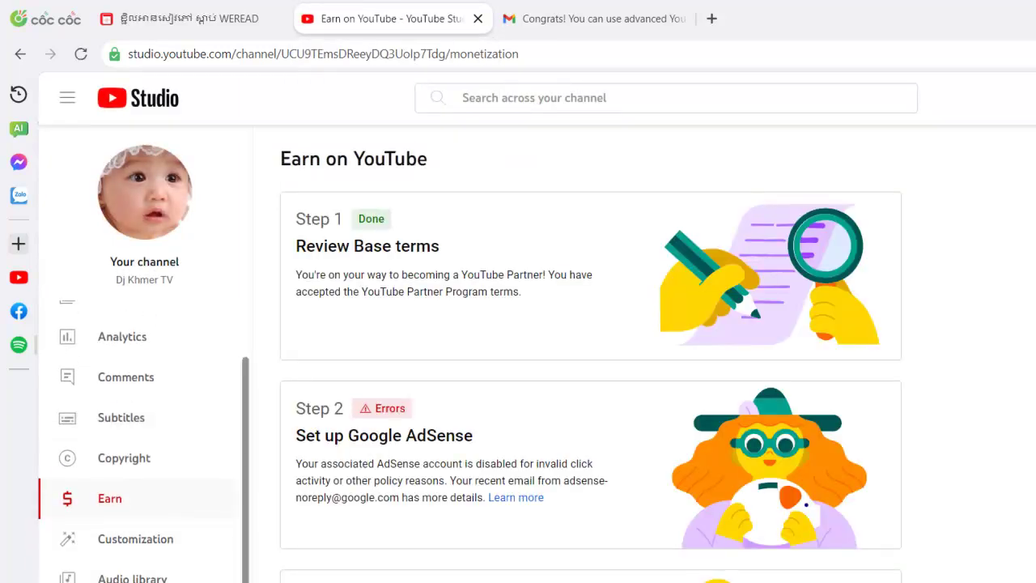
scroll(590, 354, "down", 1)
scroll(591, 355, "up", 1)
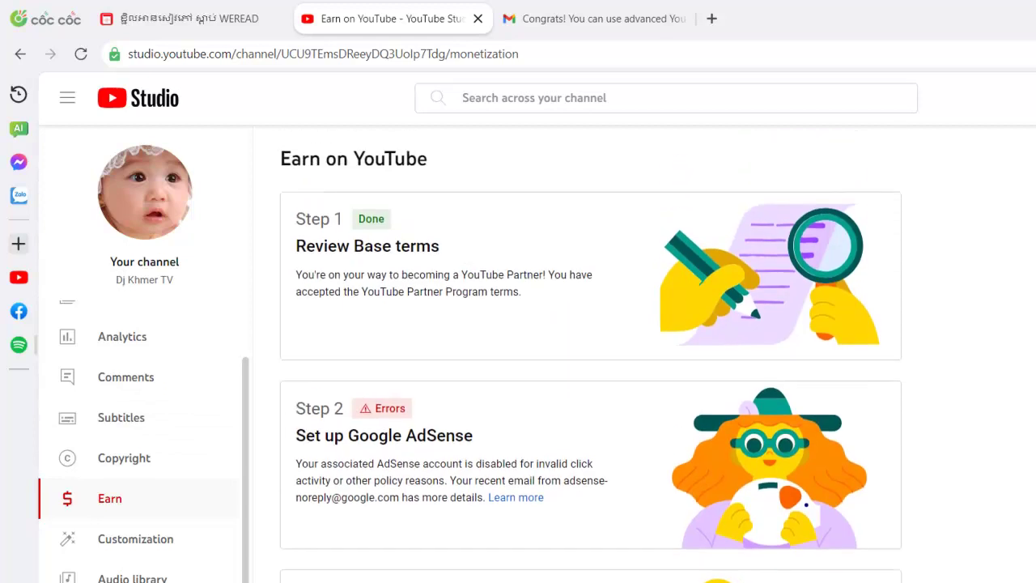
scroll(590, 357, "down", 1)
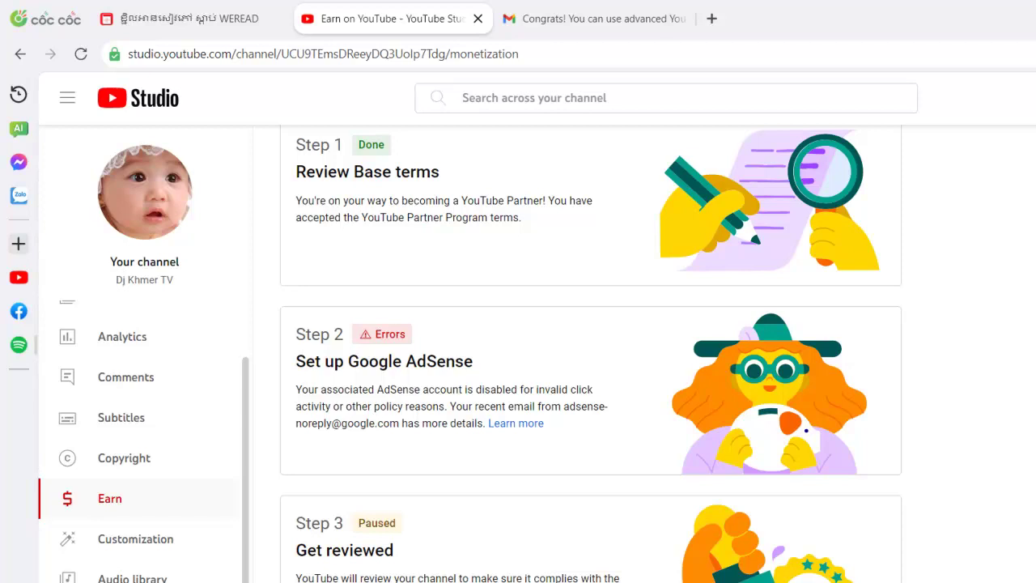
double_click(390, 334)
Step: View the channel analytics overview for the last 90 days and compare views and watch time with the previous period
left_click(122, 336)
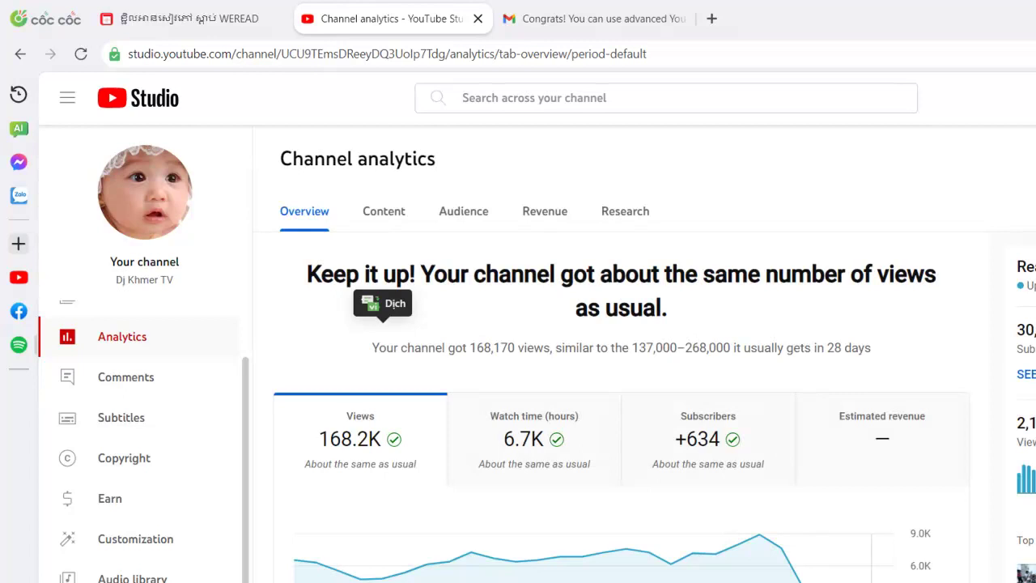
scroll(621, 356, "down", 2)
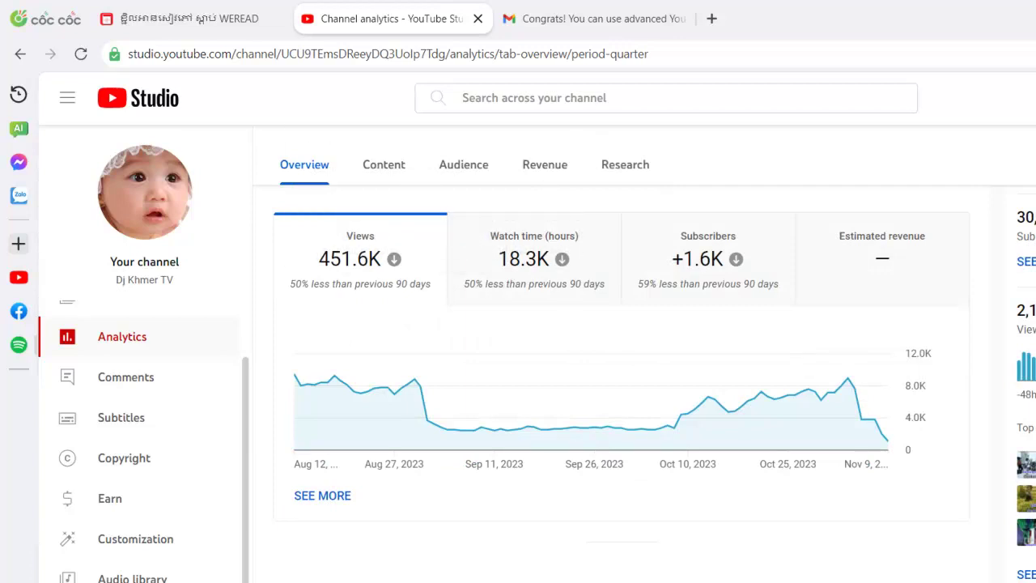
mouse_move(526, 259)
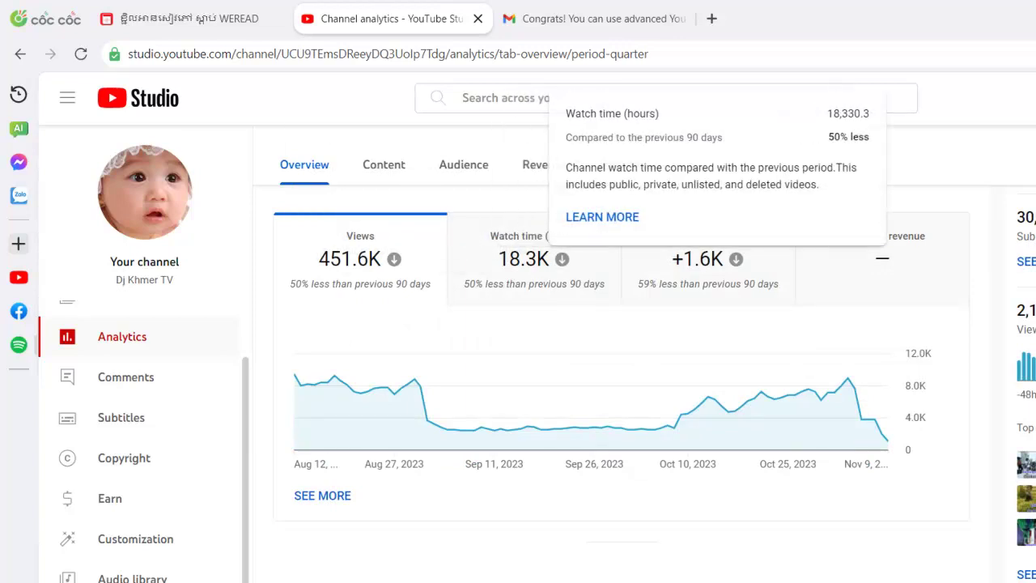
mouse_move(393, 259)
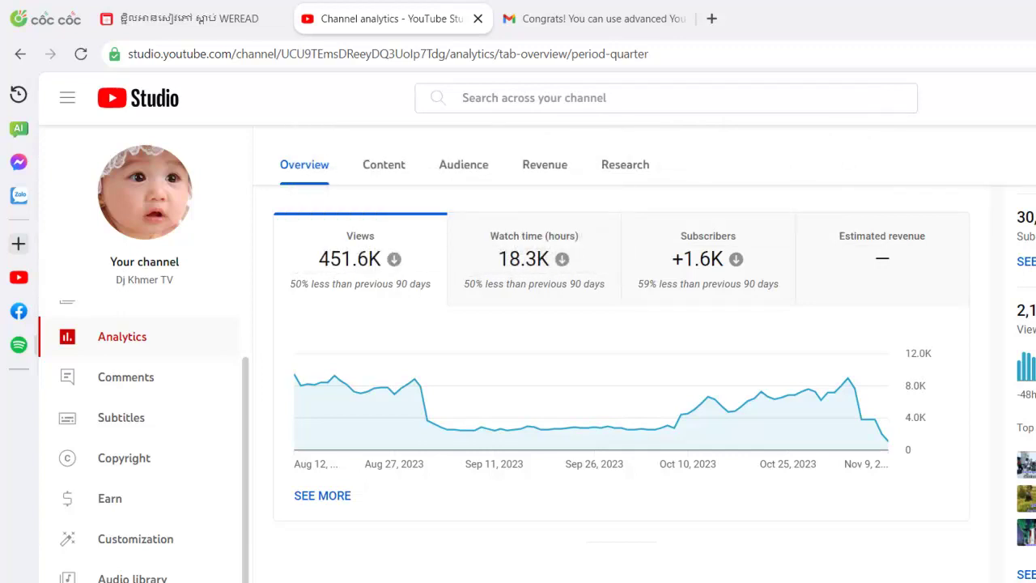
mouse_move(562, 258)
Step: Return to the Earn page, reload it and read the status and explanation of the Set up Google AdSense step
left_click(110, 497)
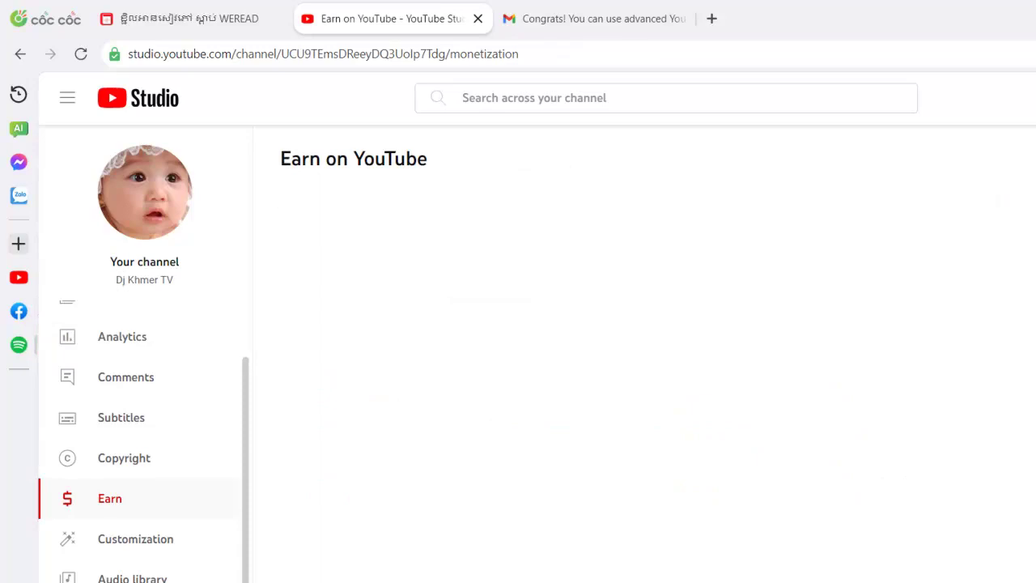
left_click(81, 53)
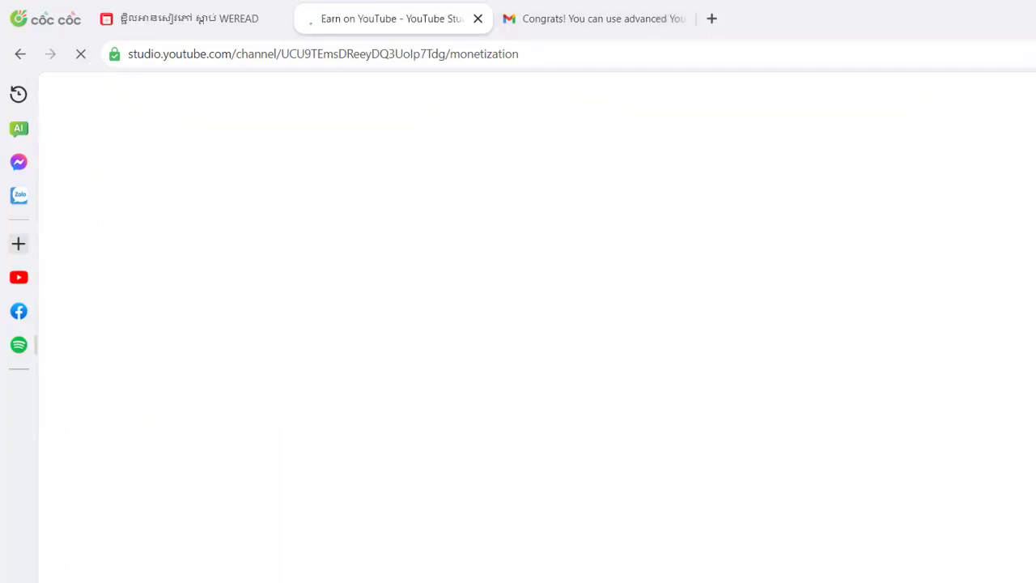
scroll(591, 356, "down", 2)
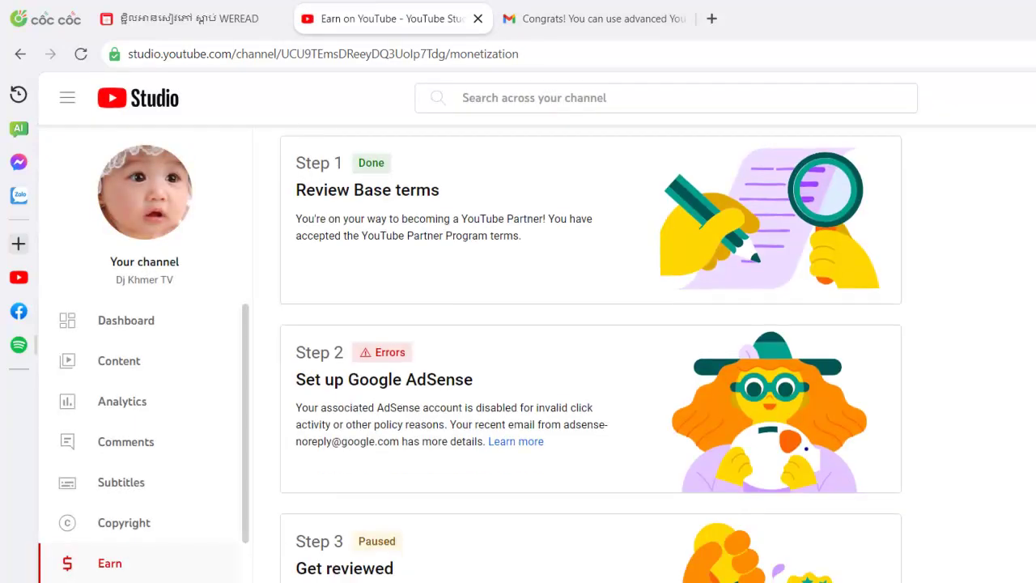
left_click_drag(296, 361, 304, 333)
left_click(558, 429)
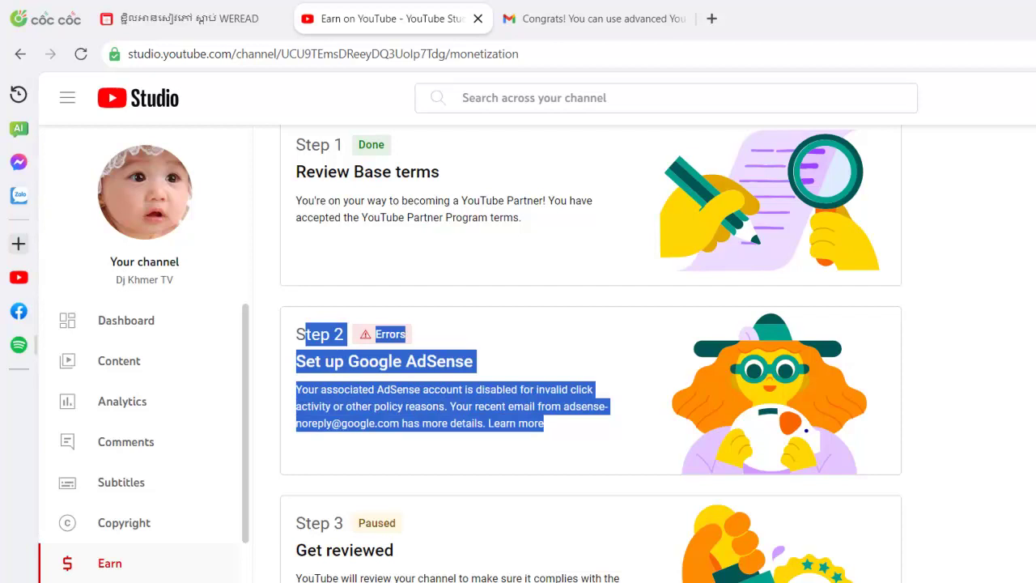
left_click(558, 429)
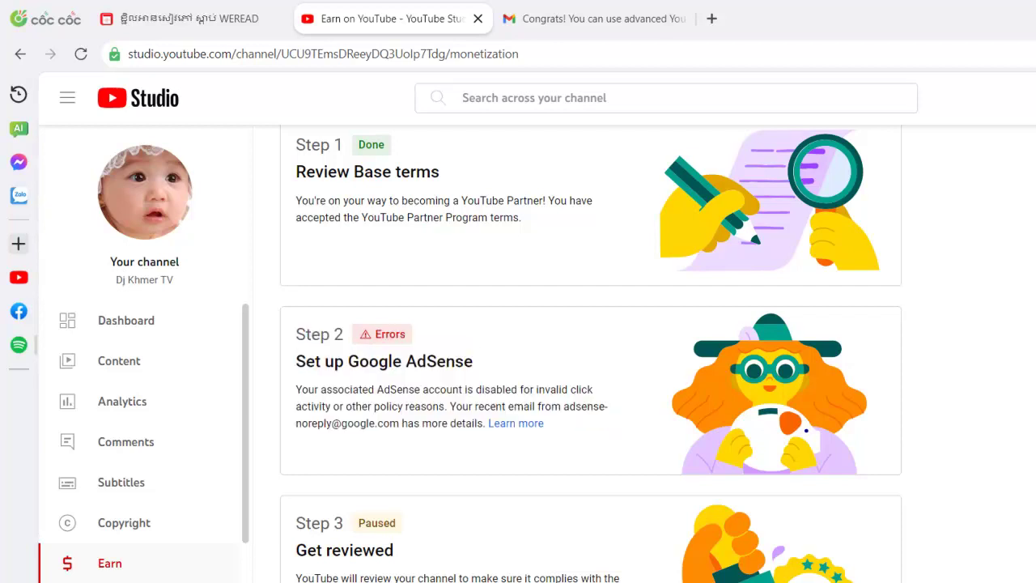
left_click_drag(474, 362, 296, 362)
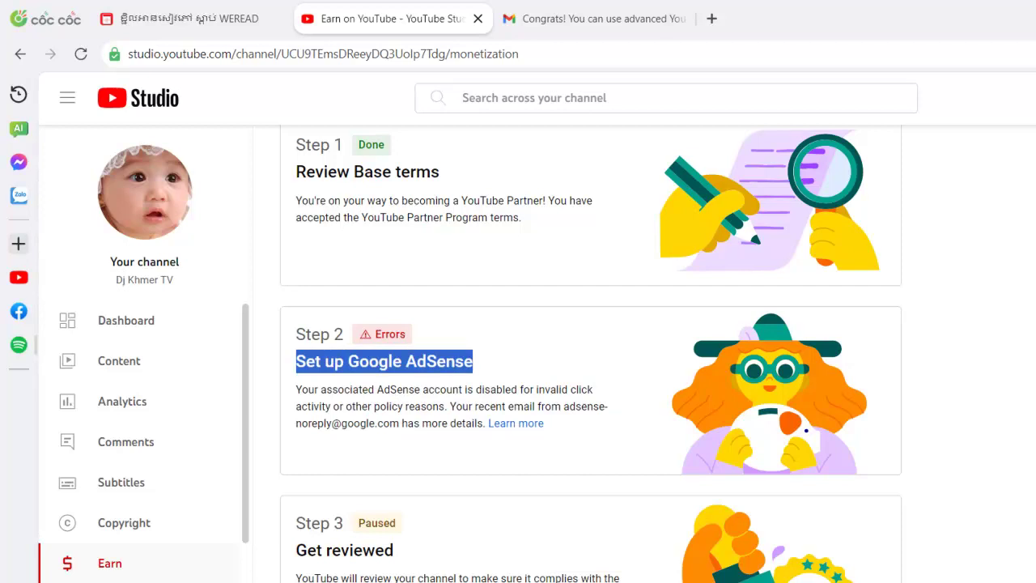
left_click_drag(545, 424, 297, 362)
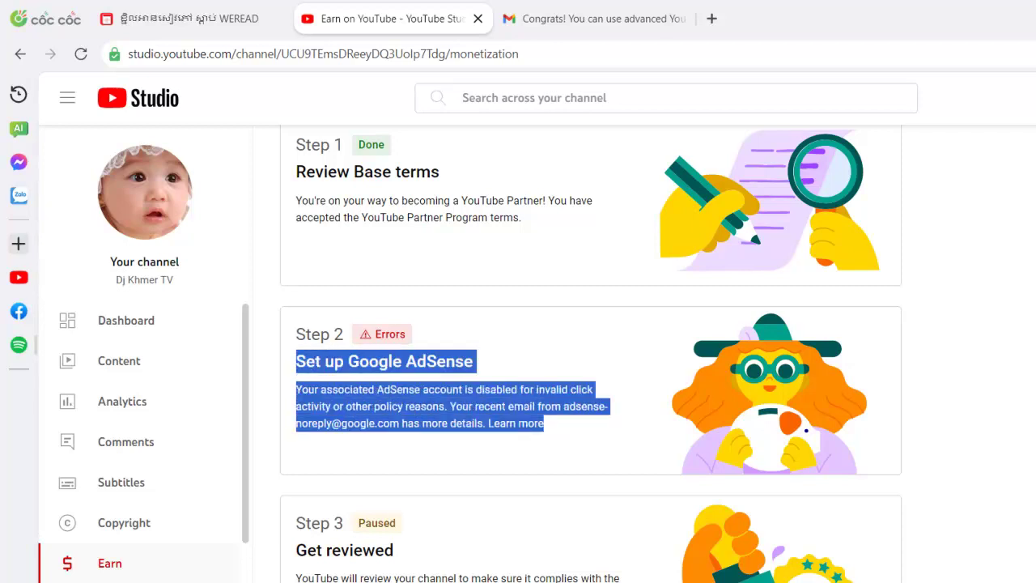
left_click_drag(296, 333, 543, 424)
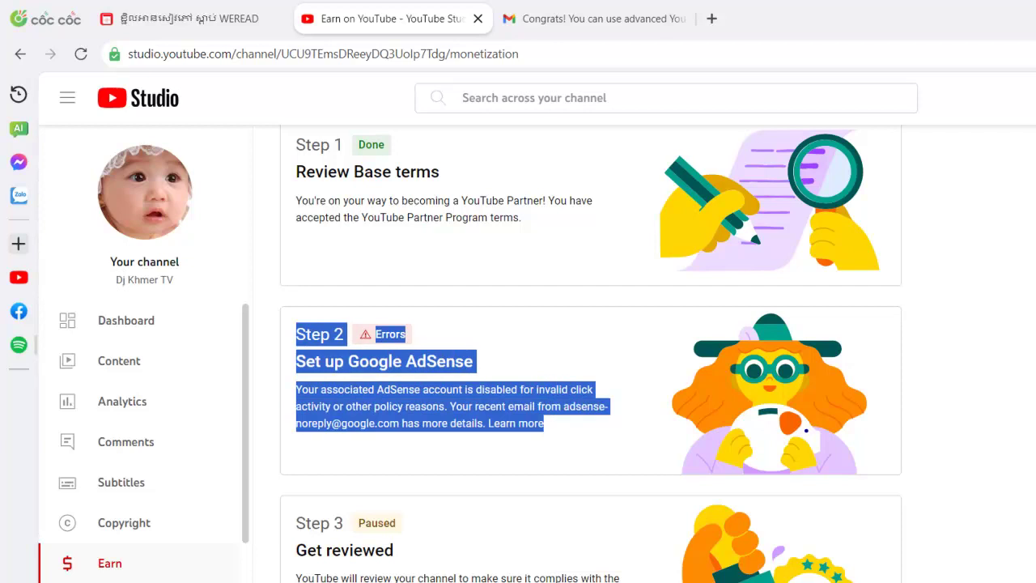
left_click_drag(544, 423, 296, 334)
left_click(559, 425)
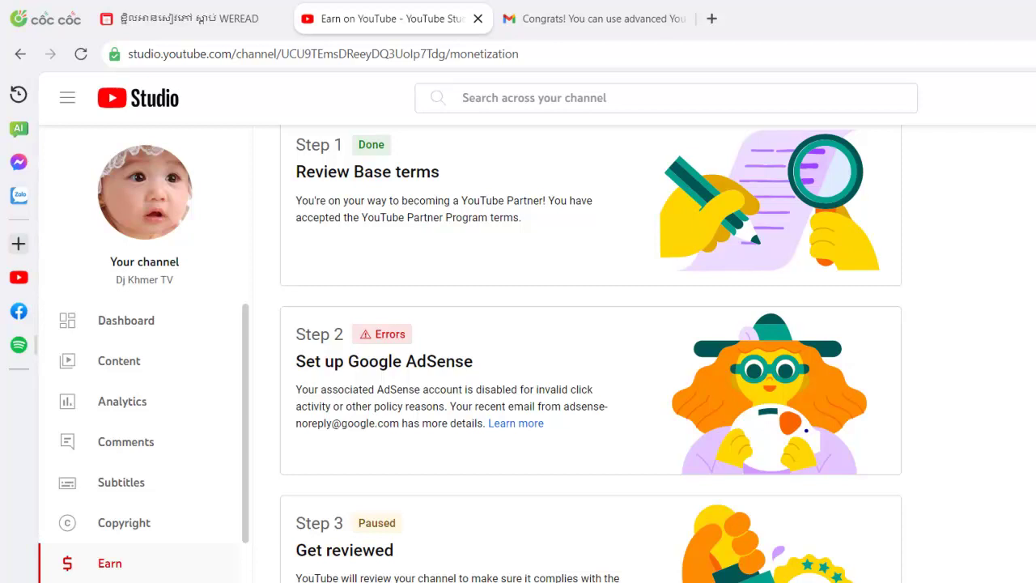
Step: Open the channel content and look through the list of uploaded videos and their publish dates
left_click(119, 361)
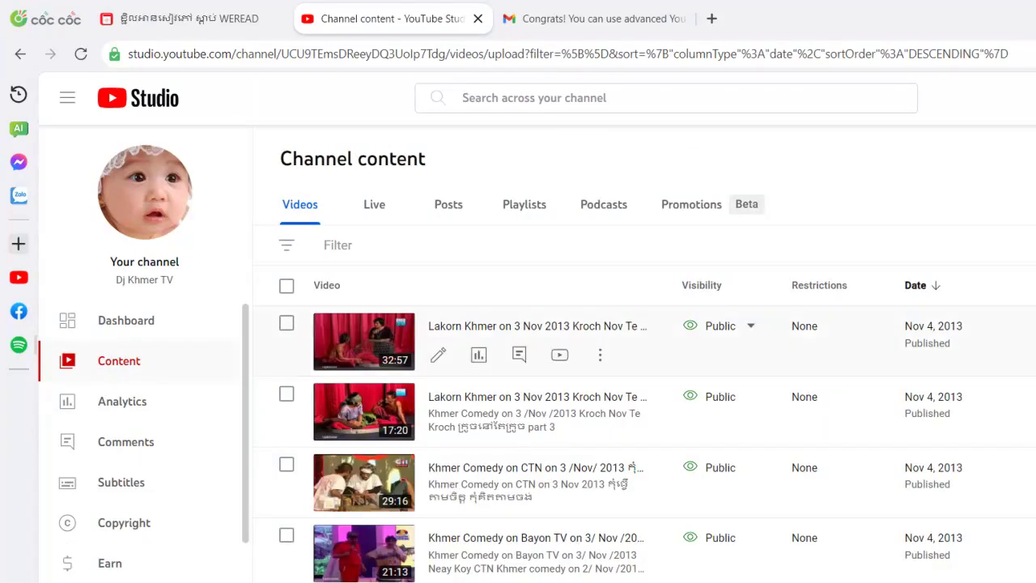
scroll(567, 404, "down", 6)
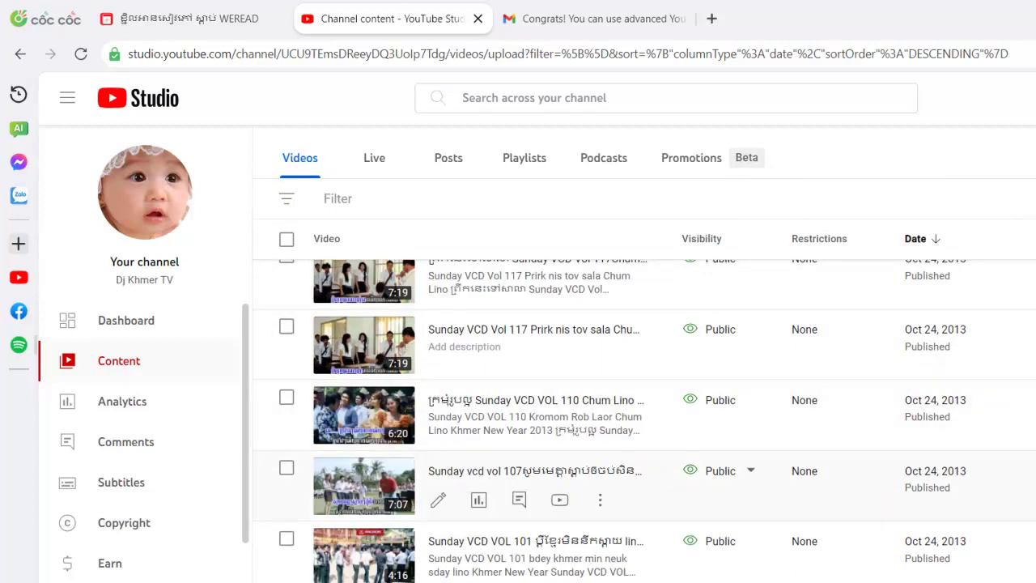
scroll(566, 404, "up", 8)
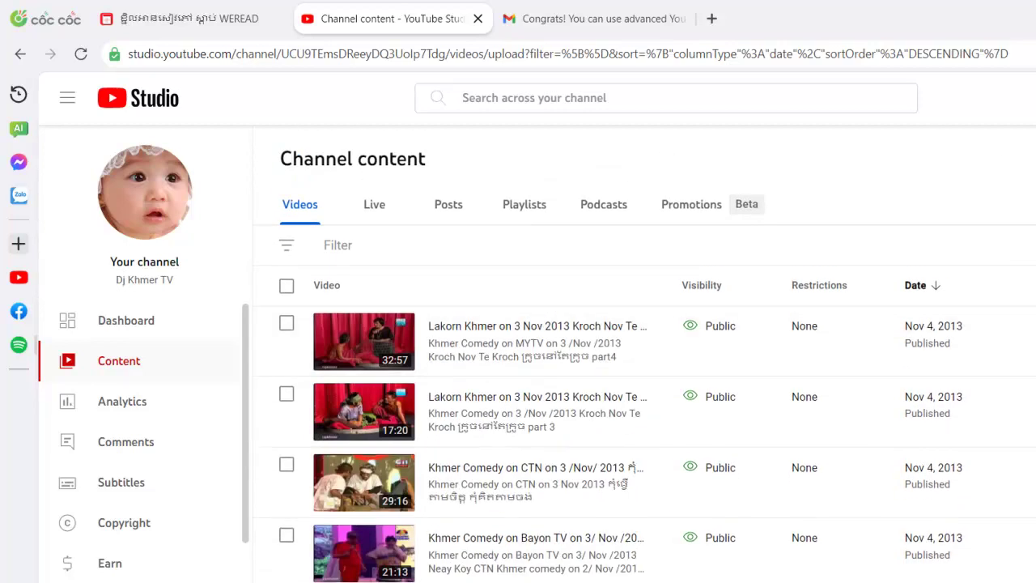
Step: Sort the channel's videos by views in descending order and examine the most viewed ones
left_click(1030, 285)
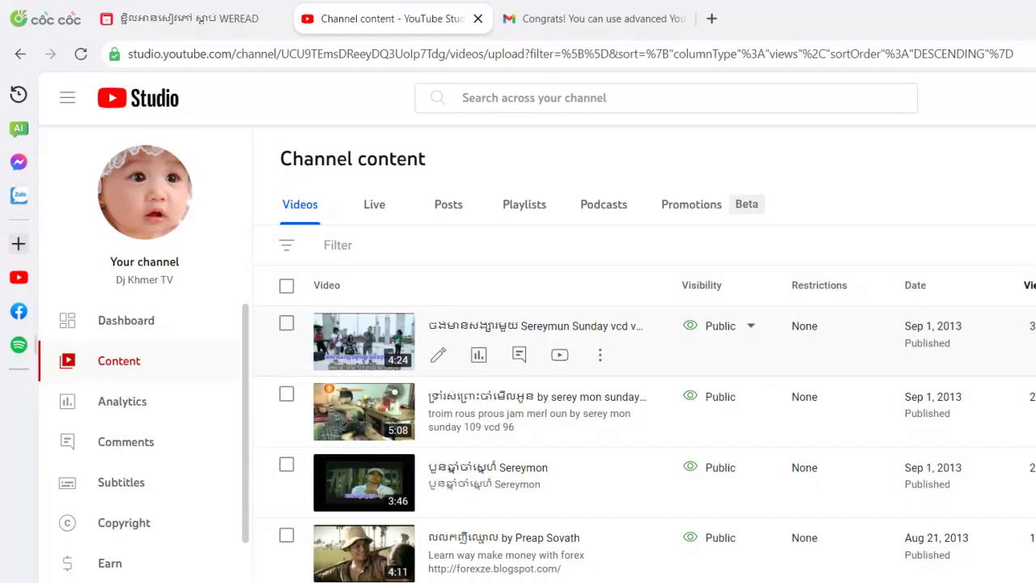
scroll(644, 420, "down", 3)
scroll(645, 420, "up", 3)
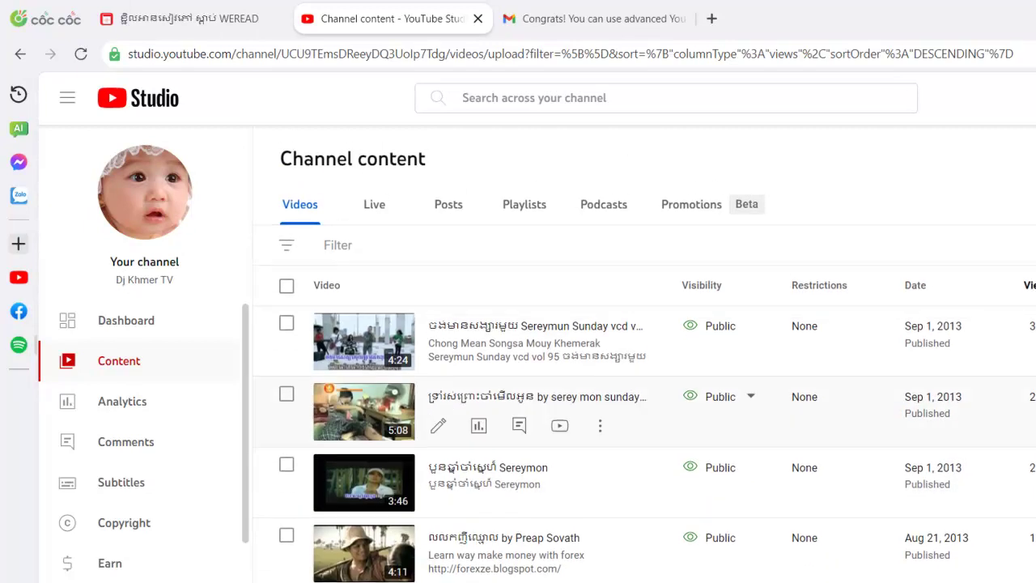
scroll(644, 421, "down", 1)
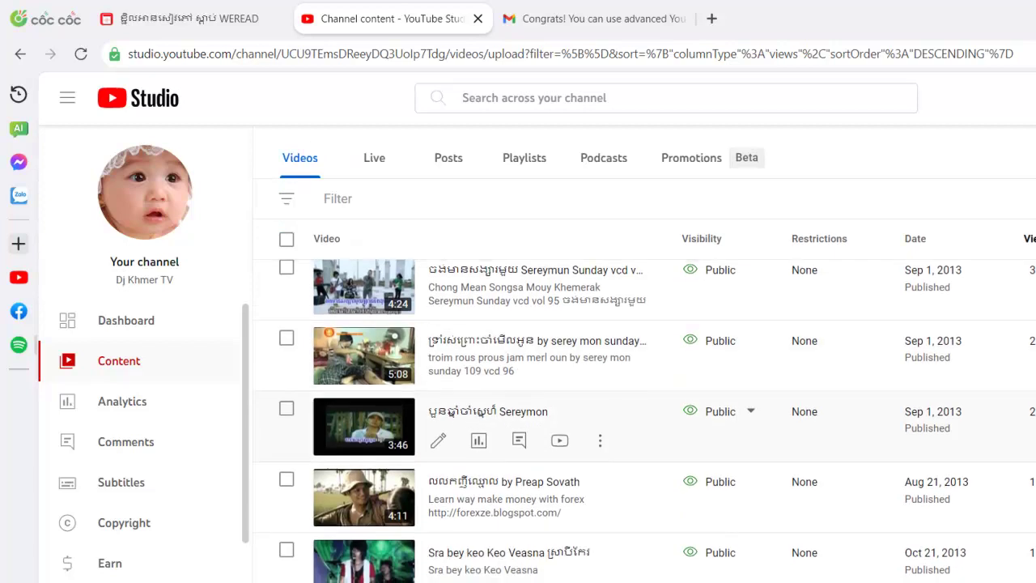
scroll(644, 421, "up", 1)
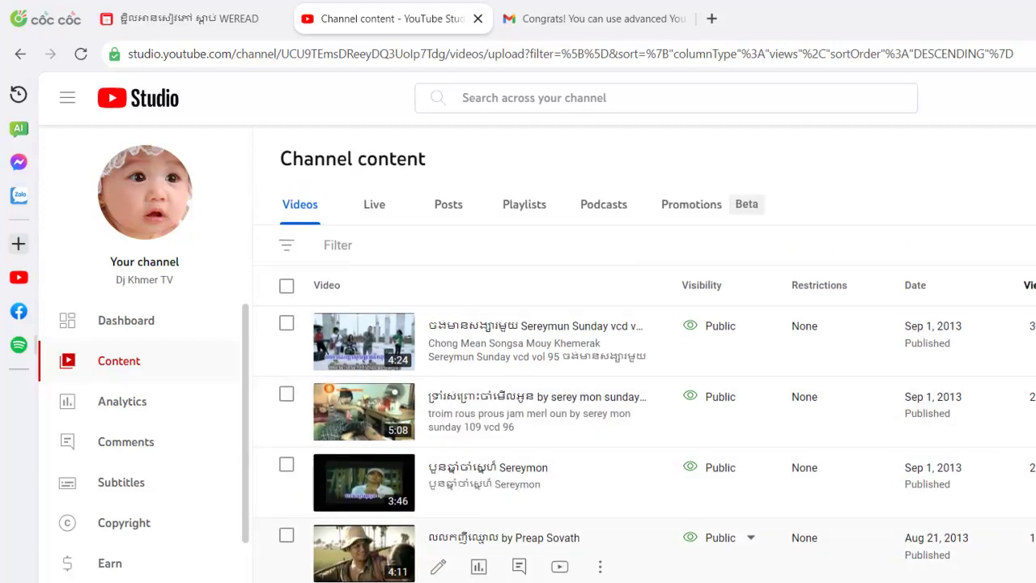